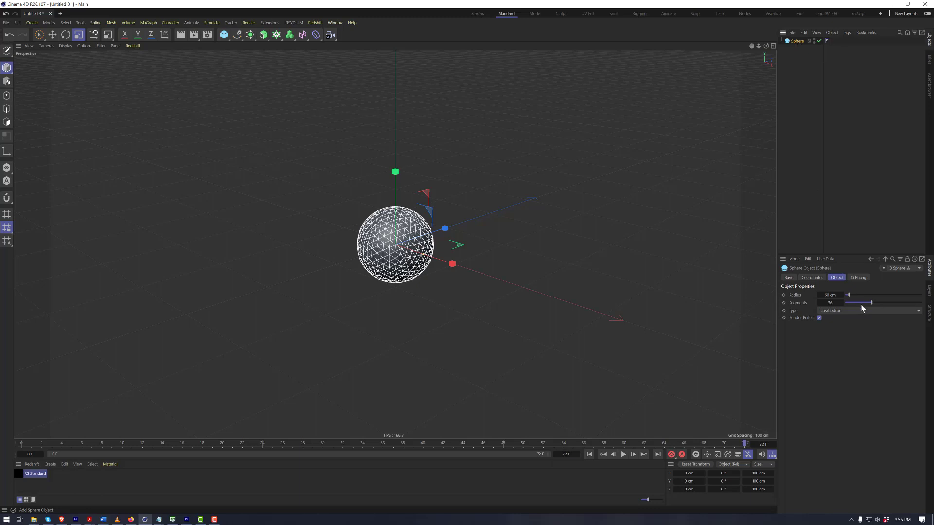
# Reduce the icosahedron sphere to 8 segments and convert it to an editable polygon object.
pyautogui.moveTo(863, 302); pyautogui.dragTo(851, 303)
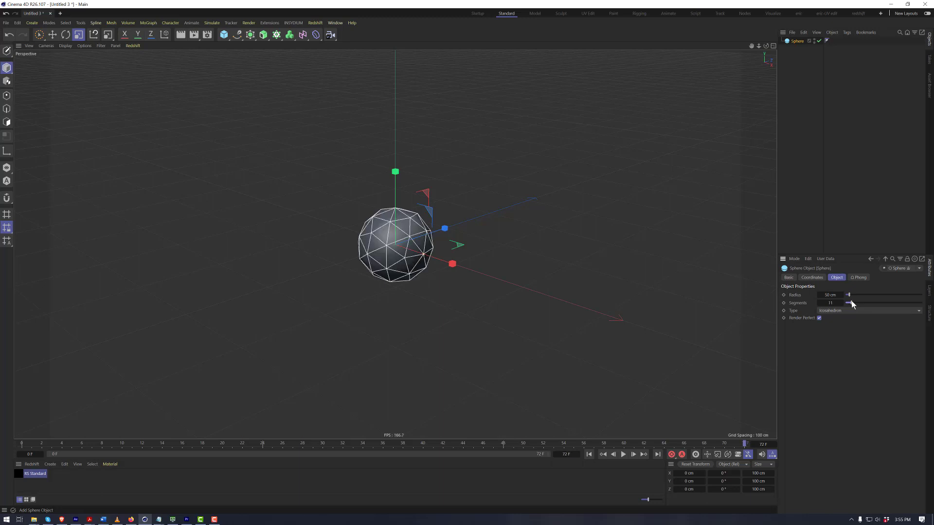
pyautogui.doubleClick(827, 303)
pyautogui.write('8')
pyautogui.press('Return')
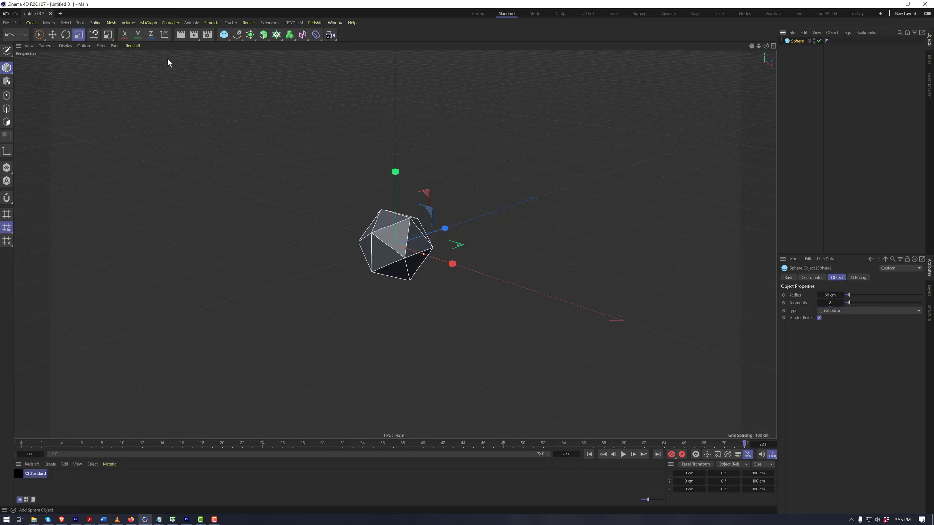
pyautogui.click(7, 51)
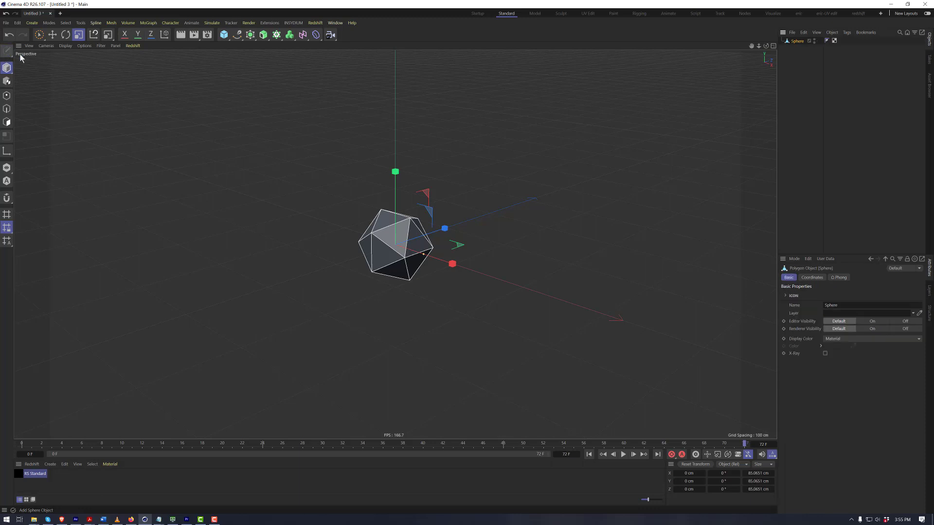
# Switch to polygon mode and select adjacent triangular faces on the front of the sphere.
pyautogui.click(7, 122)
pyautogui.click(384, 246)
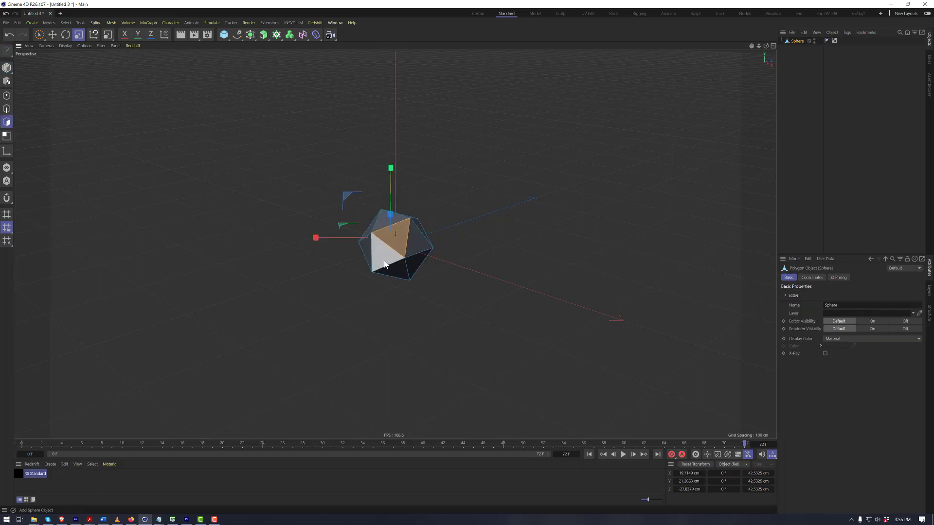
pyautogui.keyDown('alt'); pyautogui.moveTo(385, 264); pyautogui.dragTo(439, 234); pyautogui.keyUp('alt')
pyautogui.keyDown('shift'); pyautogui.click(360, 251); pyautogui.keyUp('shift')
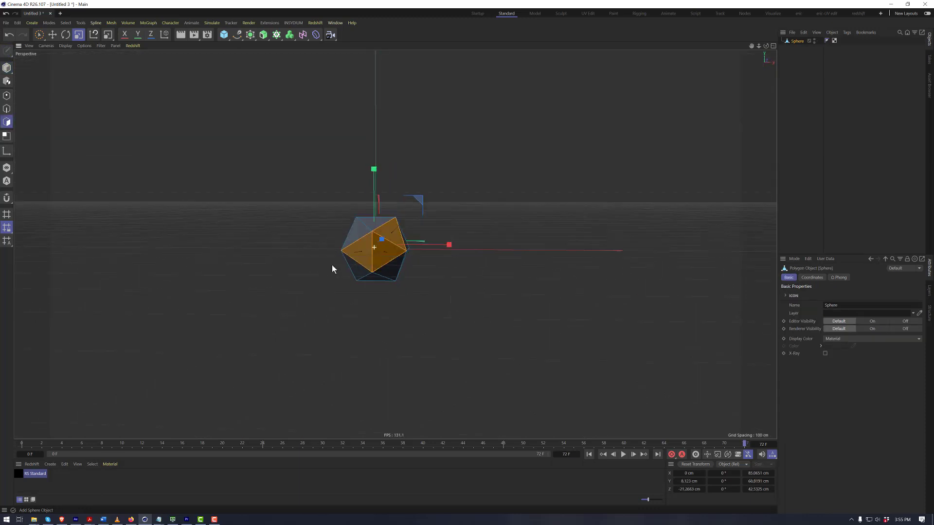
pyautogui.keyDown('alt'); pyautogui.moveTo(332, 269); pyautogui.dragTo(386, 250); pyautogui.keyUp('alt')
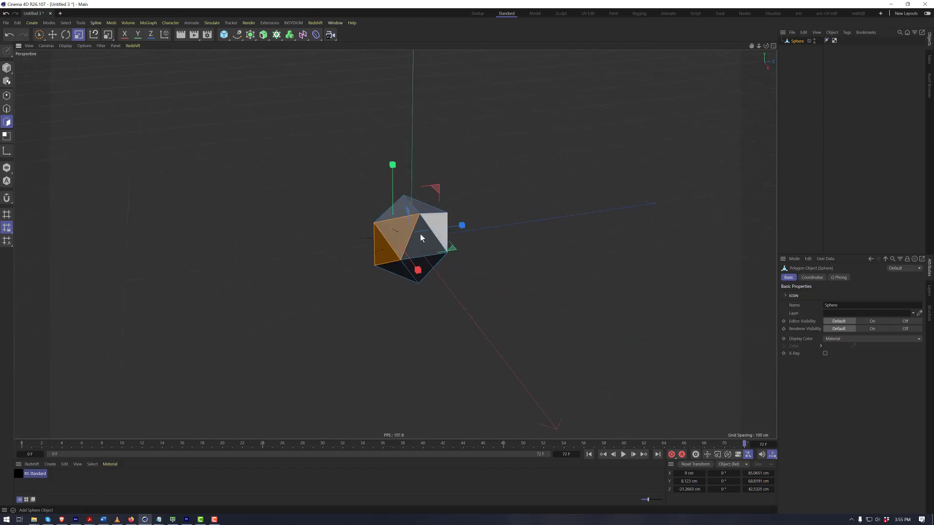
pyautogui.scroll(3, 423, 236)
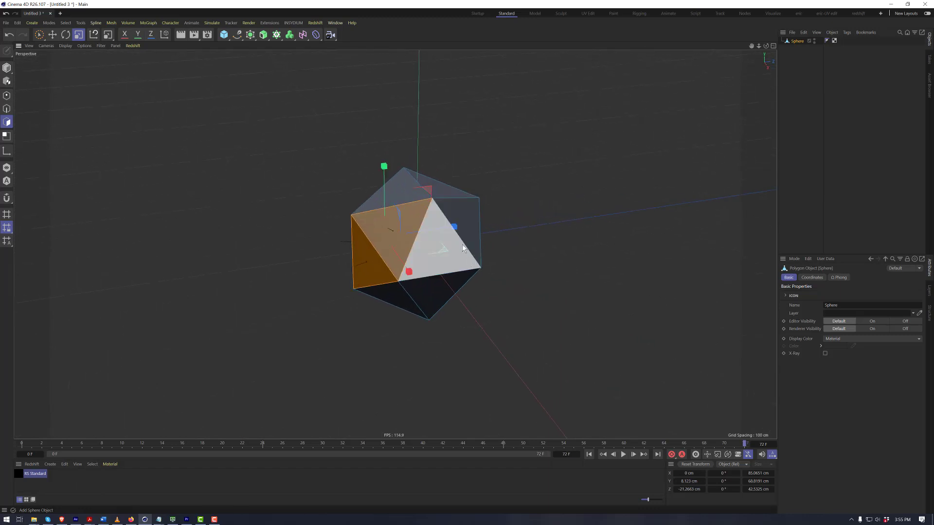
# Select all polygons of the sphere and subdivide them with the Subdivide command.
pyautogui.hotkey('ctrl', 'a')
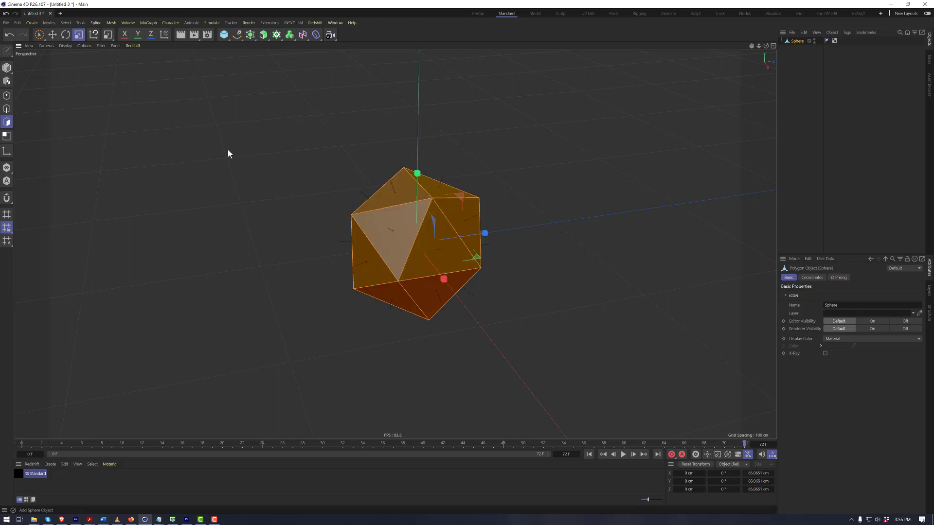
pyautogui.hotkey('shift', 'c')
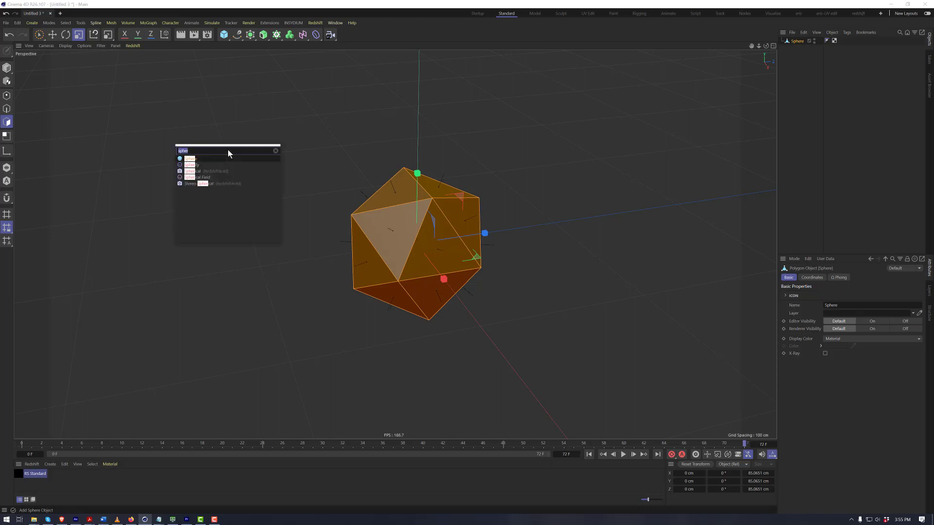
pyautogui.write('sub')
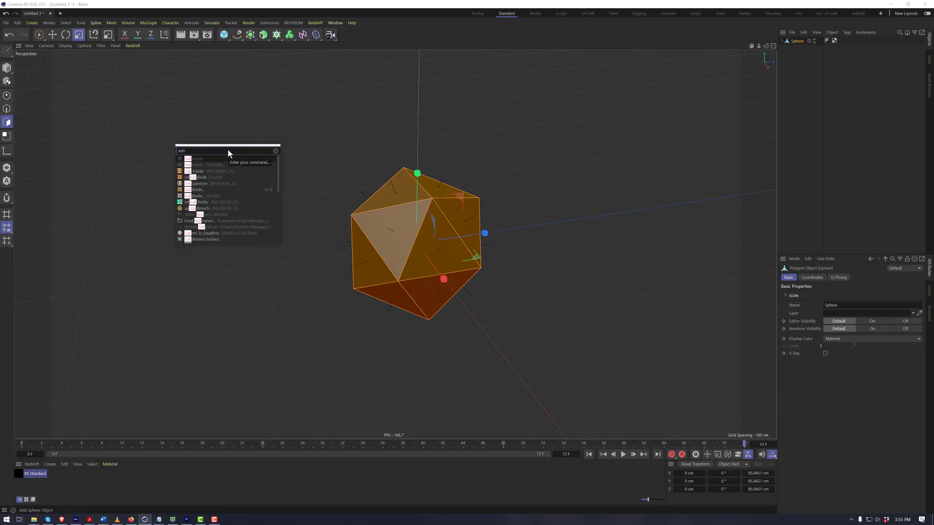
pyautogui.write('d')
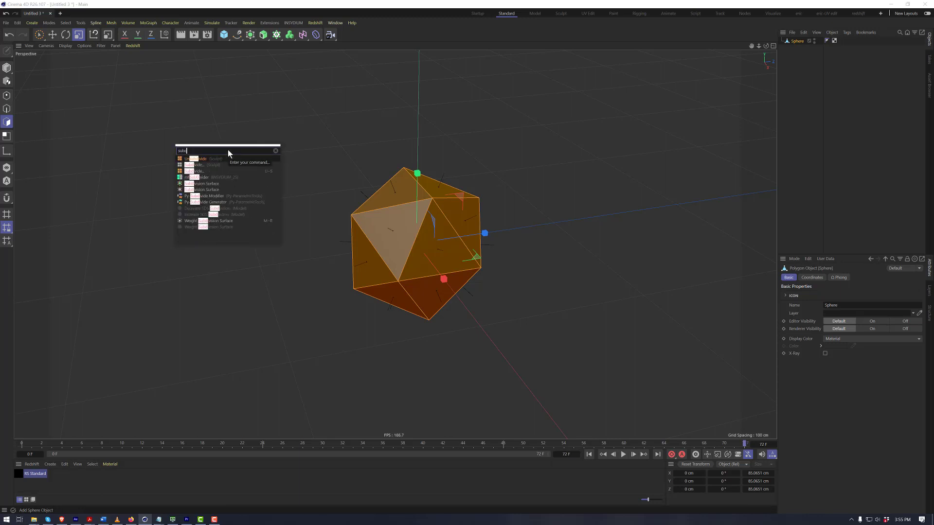
pyautogui.click(198, 171)
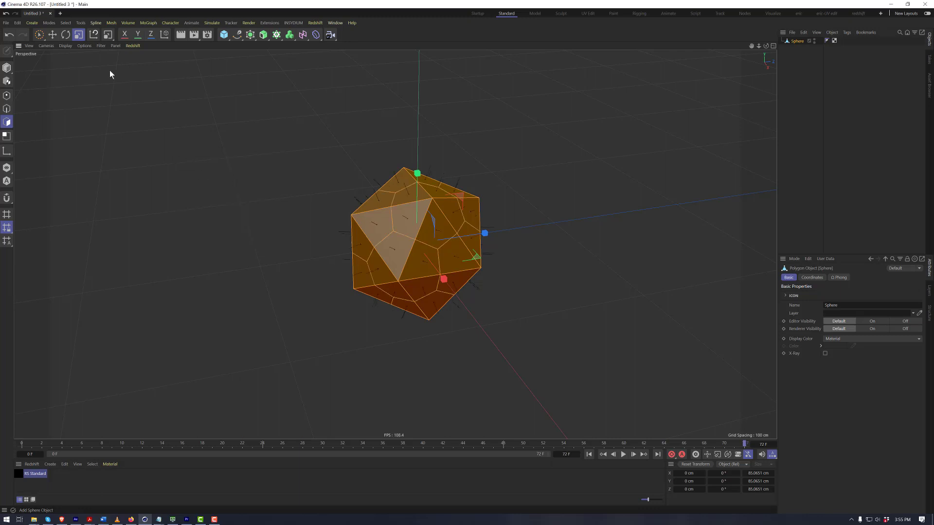
# Examine the subdivided mesh from several angles and review the properties of its Phong and UVW tags.
pyautogui.keyDown('alt'); pyautogui.moveTo(112, 74); pyautogui.dragTo(430, 271); pyautogui.keyUp('alt')
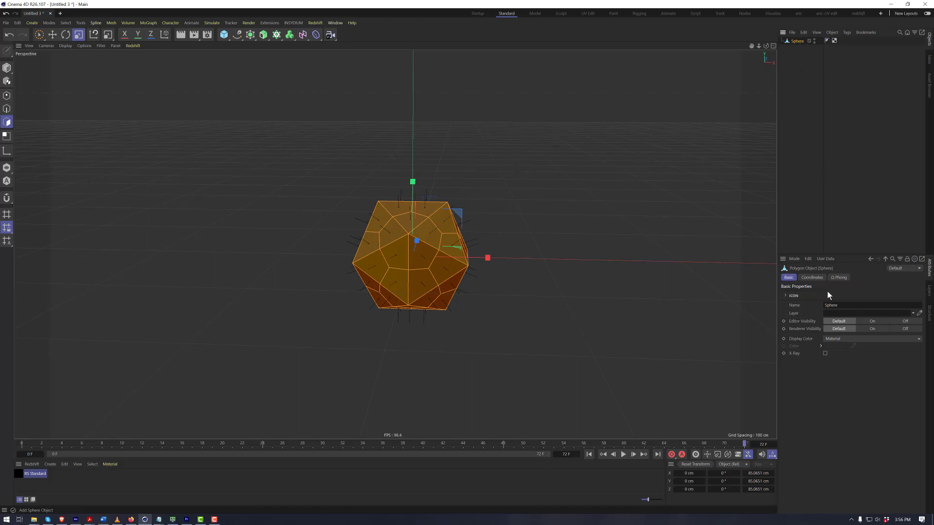
pyautogui.keyDown('alt'); pyautogui.moveTo(423, 245); pyautogui.dragTo(453, 243); pyautogui.keyUp('alt')
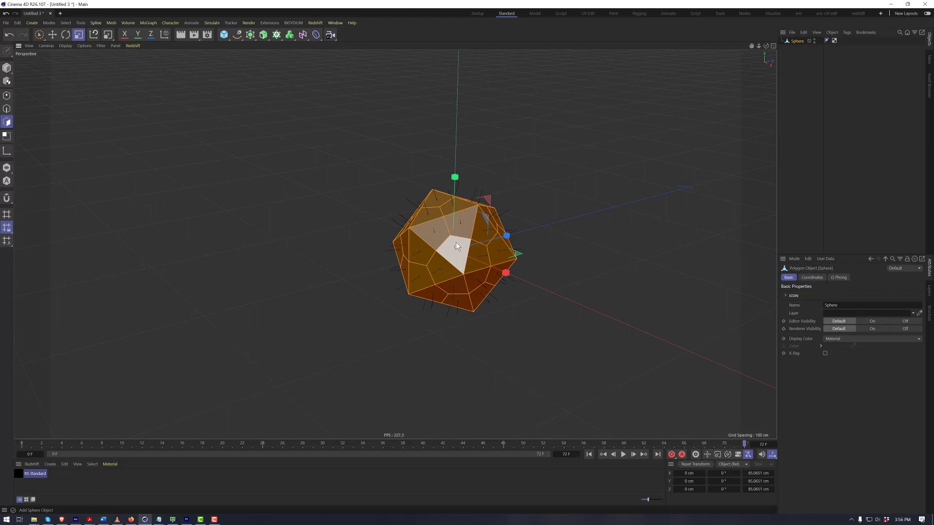
pyautogui.keyDown('shift'); pyautogui.click(456, 243); pyautogui.keyUp('shift')
pyautogui.click(827, 41)
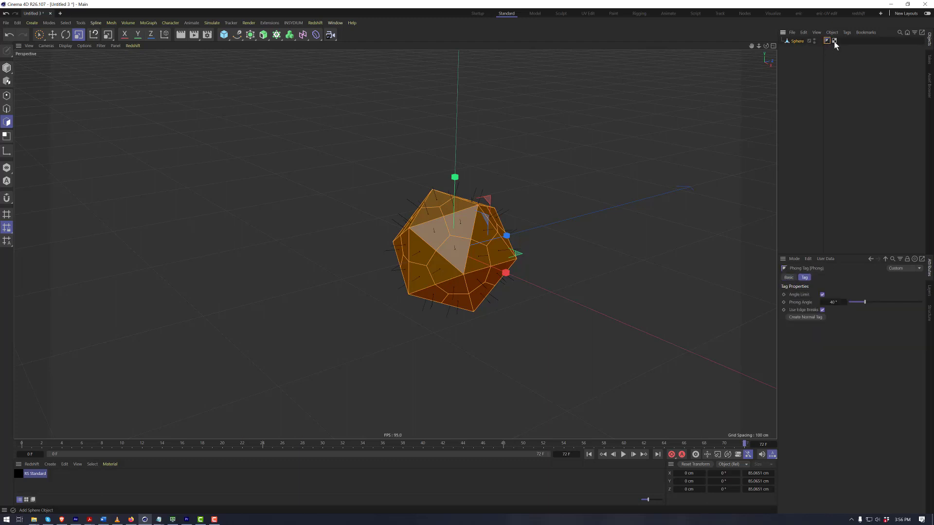
pyautogui.click(834, 41)
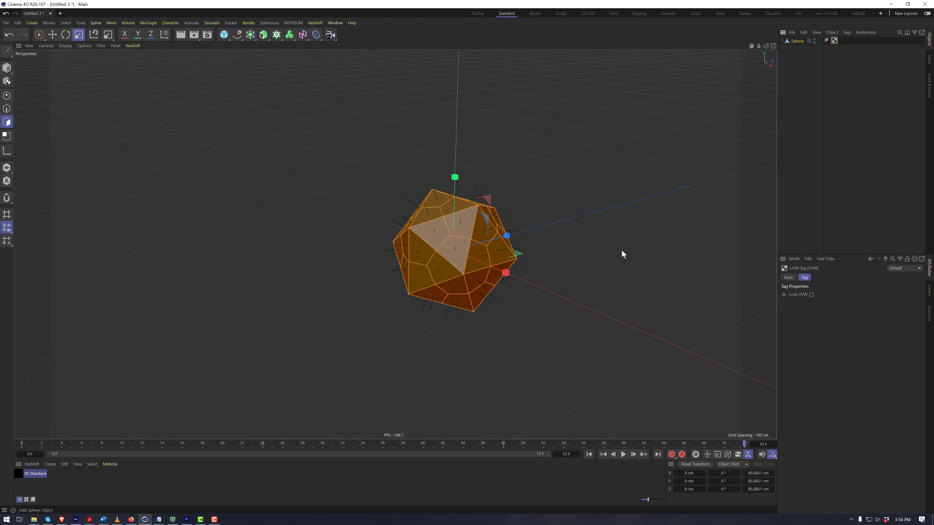
pyautogui.keyDown('alt'); pyautogui.moveTo(491, 260); pyautogui.dragTo(513, 253); pyautogui.keyUp('alt')
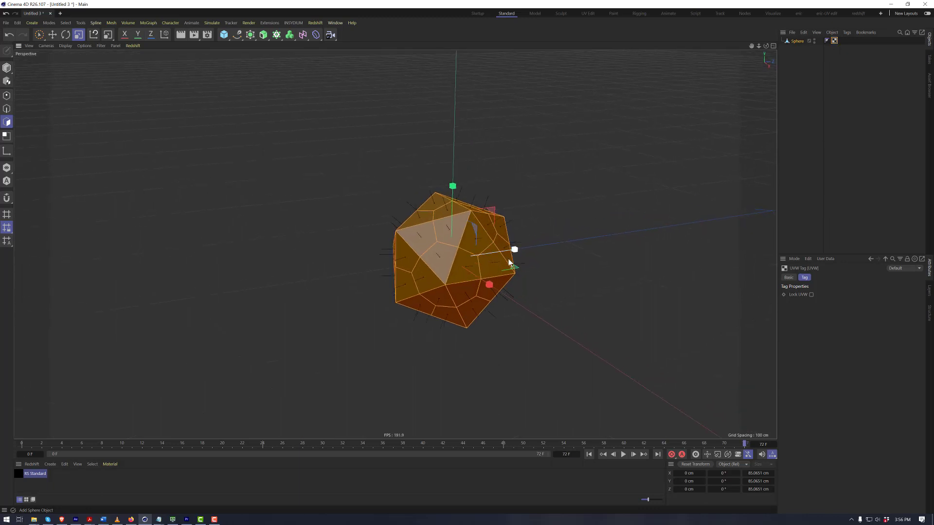
pyautogui.keyDown('alt'); pyautogui.moveTo(633, 236); pyautogui.dragTo(621, 227); pyautogui.keyUp('alt')
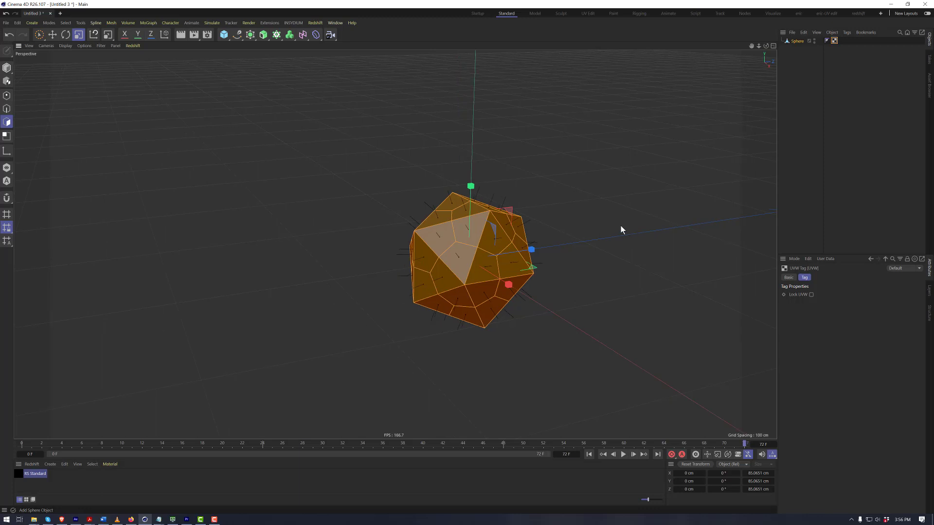
pyautogui.click(826, 40)
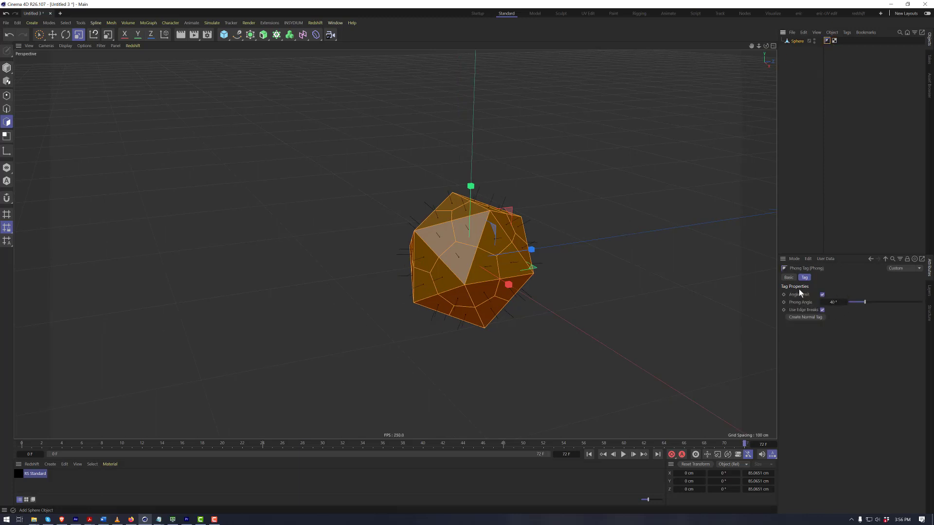
pyautogui.keyDown('alt'); pyautogui.moveTo(527, 221); pyautogui.dragTo(466, 227); pyautogui.keyUp('alt')
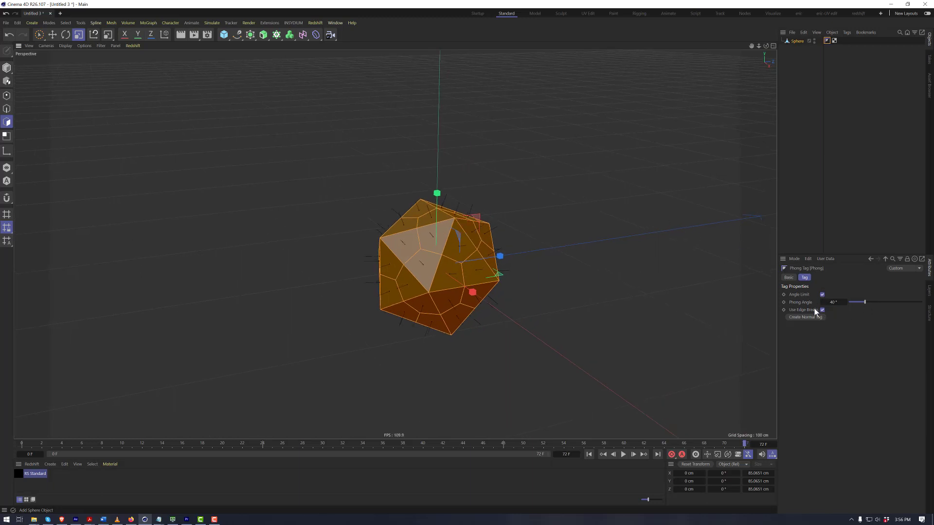
pyautogui.click(845, 33)
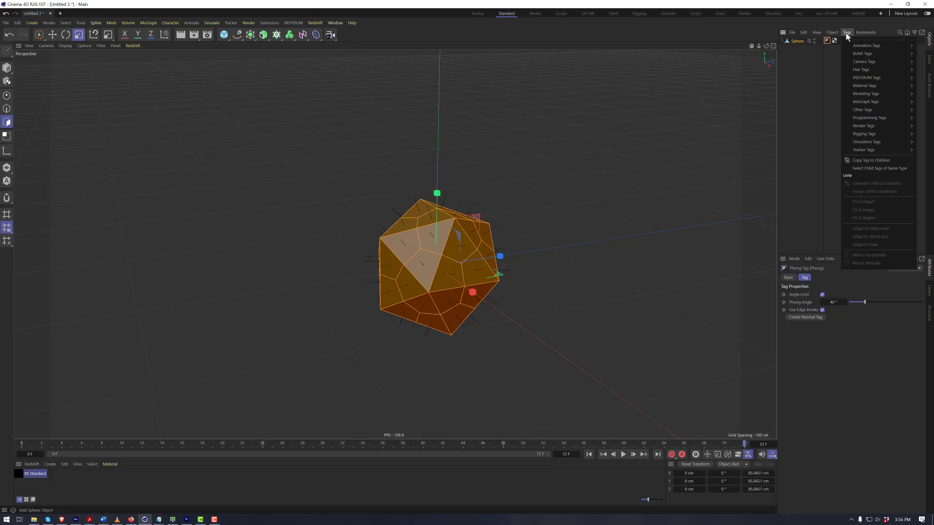
pyautogui.click(846, 33)
pyautogui.rightClick(794, 43)
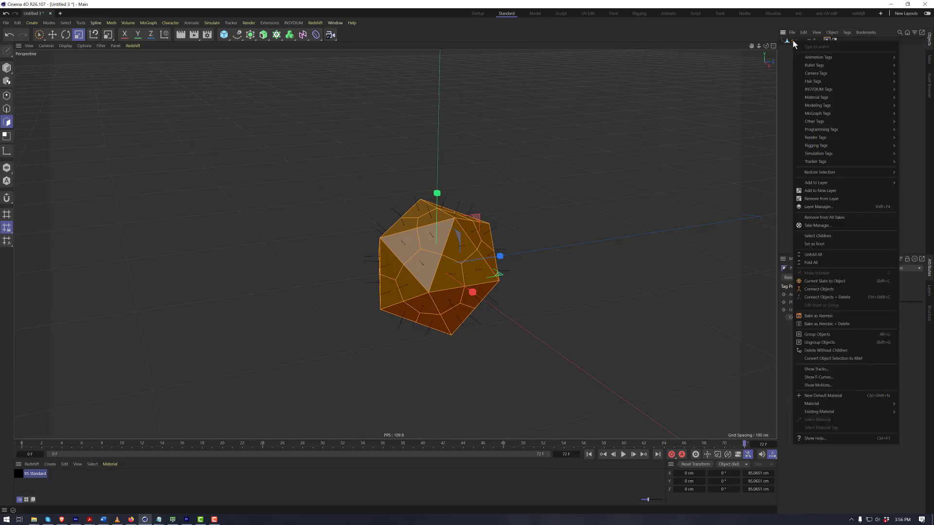
pyautogui.moveTo(817, 66)
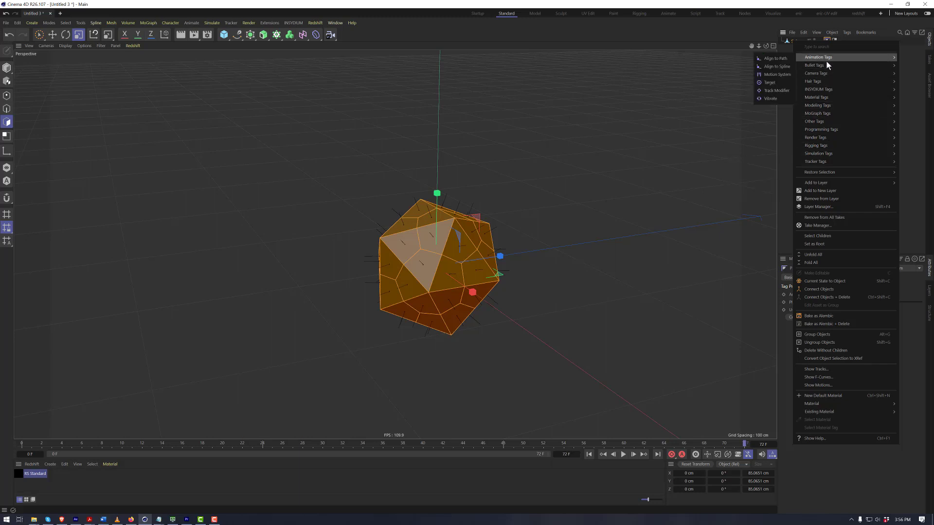
pyautogui.press('Escape')
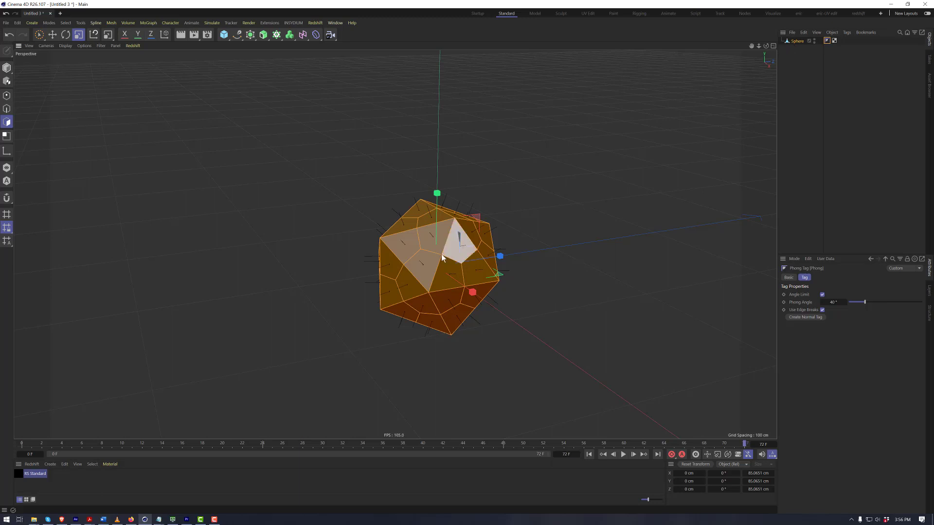
# Add a Pose Morph rigging tag to the sphere and enable Points mixing on it.
pyautogui.moveTo(473, 240)
pyautogui.keyDown('alt'); pyautogui.mouseDown()
pyautogui.moveTo(465, 236)
pyautogui.moveTo(478, 248)
pyautogui.mouseUp(); pyautogui.keyUp('alt')
pyautogui.scroll(2, 465, 237)
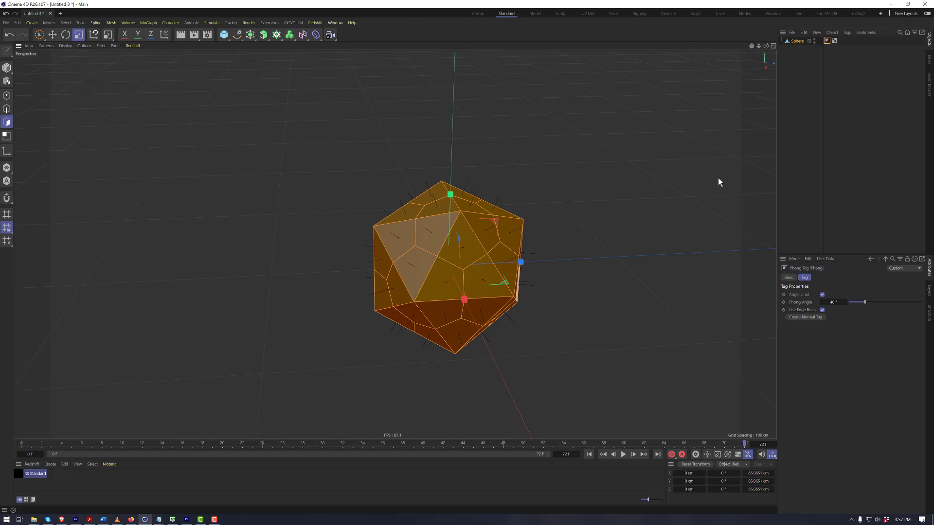
pyautogui.rightClick(795, 41)
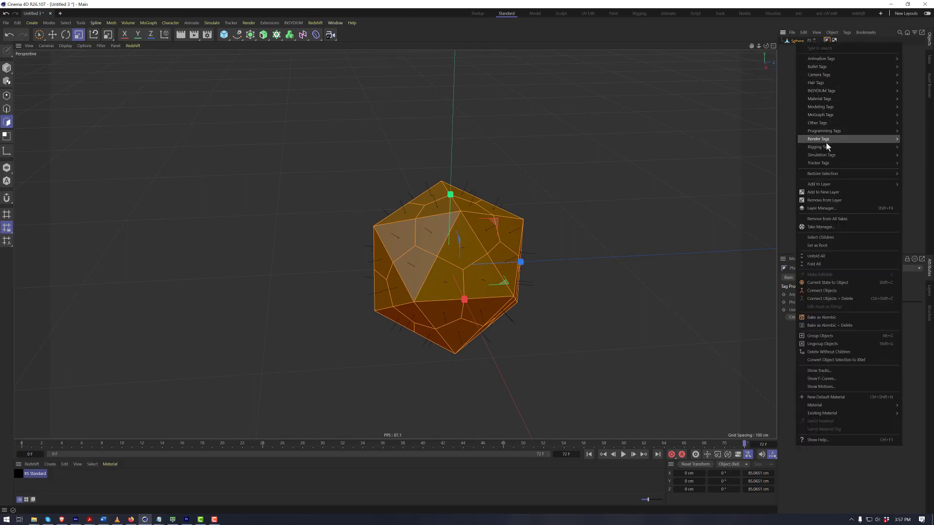
pyautogui.moveTo(827, 148)
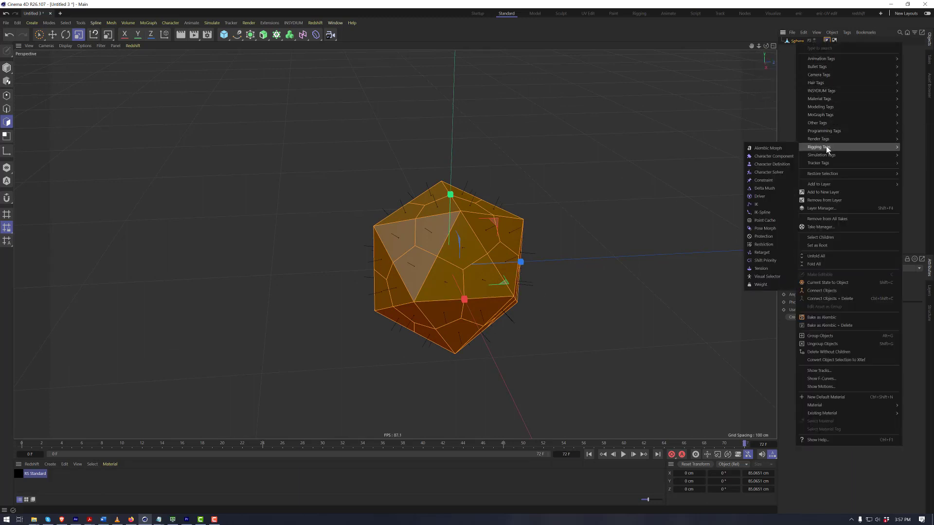
pyautogui.click(768, 228)
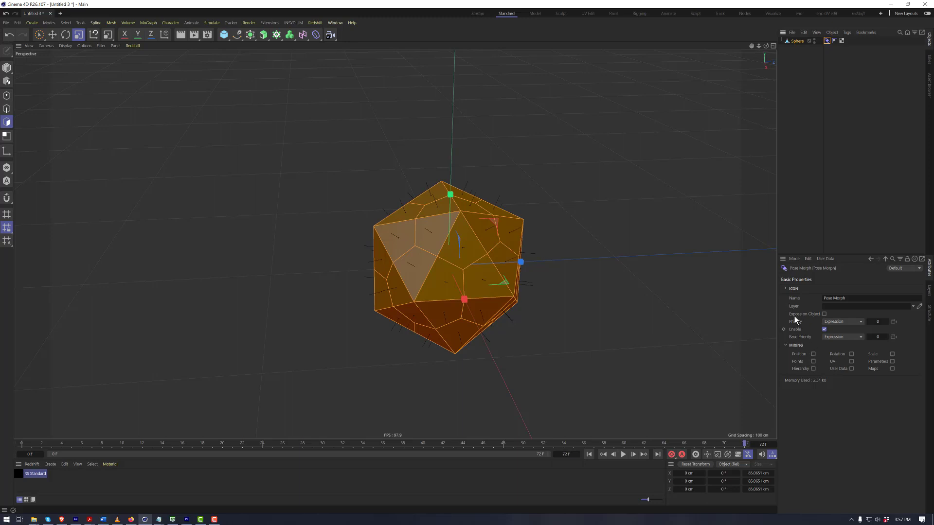
pyautogui.click(813, 360)
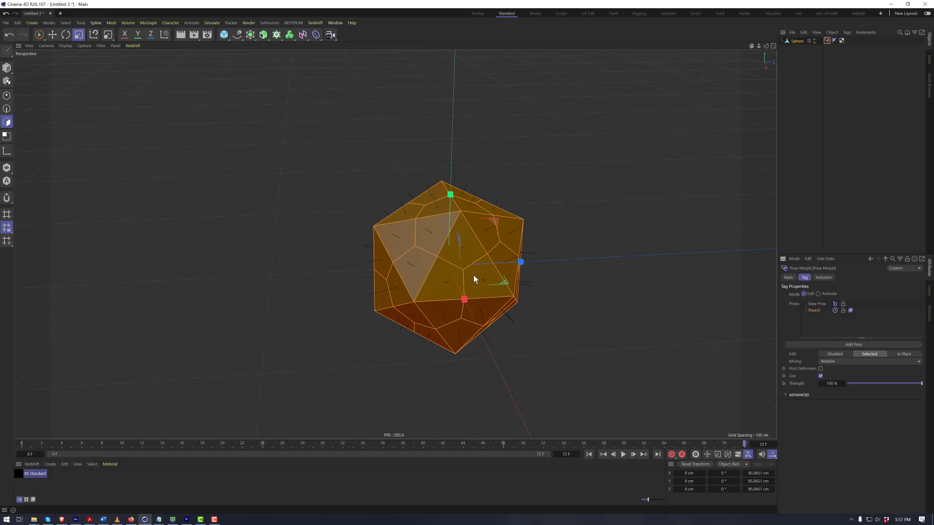
# In point mode, use Live Selection at size 44 to select the sphere's upper points and pull them upward for the pose.
pyautogui.click(7, 96)
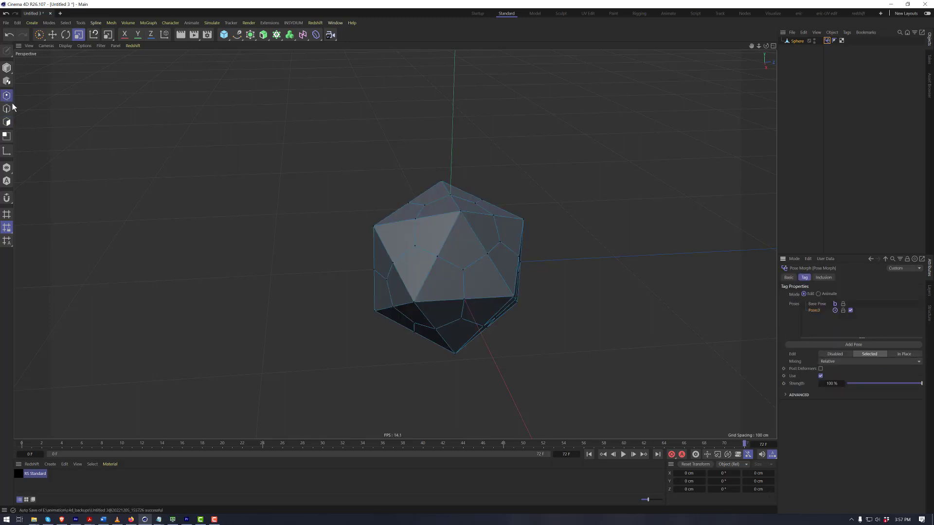
pyautogui.click(425, 207)
pyautogui.press('9')
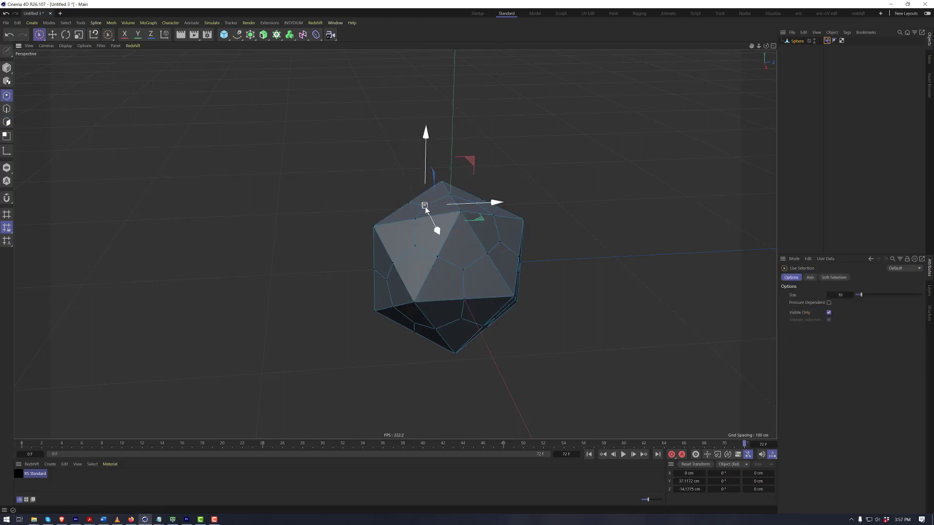
pyautogui.moveTo(396, 205); pyautogui.dragTo(411, 204, button='middle')
pyautogui.moveTo(411, 204)
pyautogui.mouseDown()
pyautogui.moveTo(448, 194)
pyautogui.moveTo(408, 219)
pyautogui.mouseUp()
pyautogui.moveTo(454, 144)
pyautogui.mouseDown()
pyautogui.moveTo(448, 79)
pyautogui.moveTo(486, 101)
pyautogui.moveTo(455, 102)
pyautogui.mouseUp()
# Select small groups of points around the sides of the mesh and pull each group outward into an irregular rock shape.
pyautogui.moveTo(367, 233)
pyautogui.mouseDown()
pyautogui.moveTo(456, 252)
pyautogui.moveTo(428, 252)
pyautogui.mouseUp()
pyautogui.moveTo(480, 224); pyautogui.dragTo(519, 221)
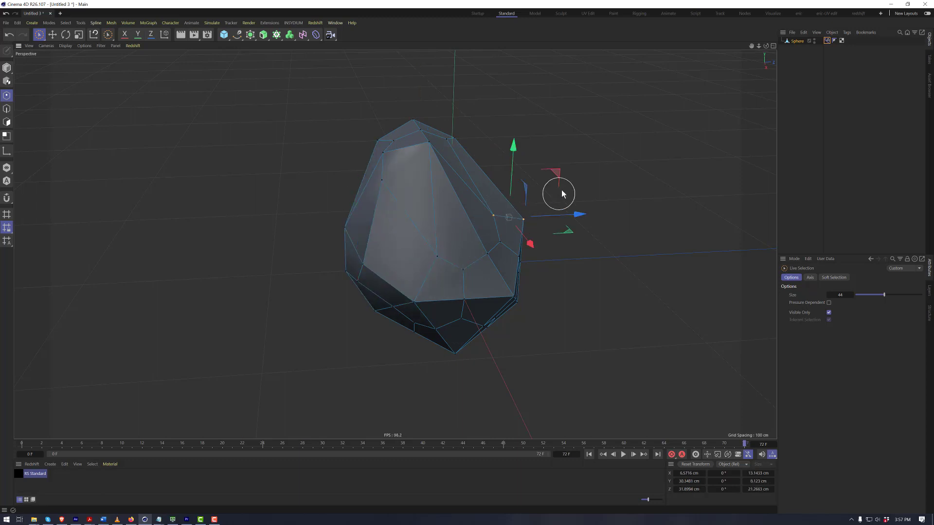
pyautogui.moveTo(554, 176); pyautogui.dragTo(583, 165)
pyautogui.keyDown('alt'); pyautogui.moveTo(459, 265); pyautogui.dragTo(488, 261); pyautogui.keyUp('alt')
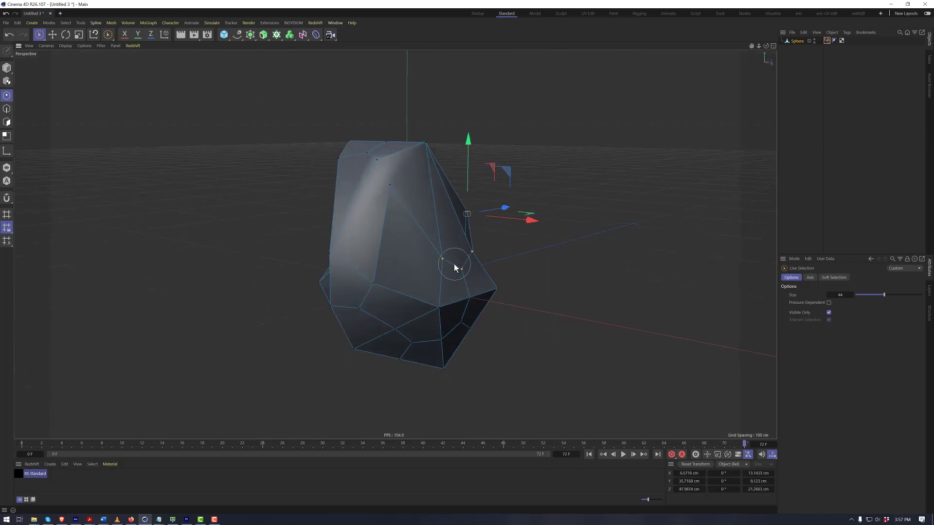
pyautogui.moveTo(501, 224); pyautogui.dragTo(535, 217)
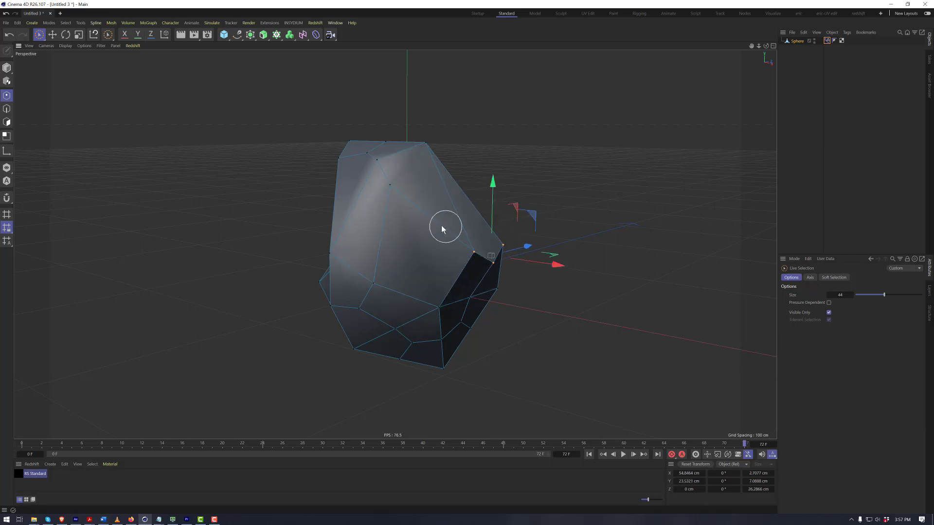
pyautogui.keyDown('alt'); pyautogui.moveTo(441, 225); pyautogui.dragTo(466, 225); pyautogui.keyUp('alt')
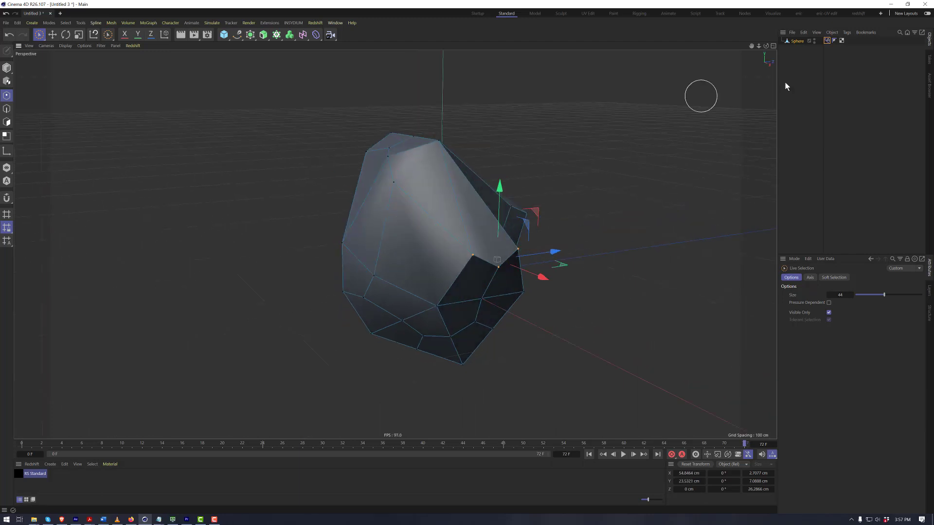
# Test the pose's strength on the Pose Morph tag and switch the tag's mode to Animate.
pyautogui.click(827, 41)
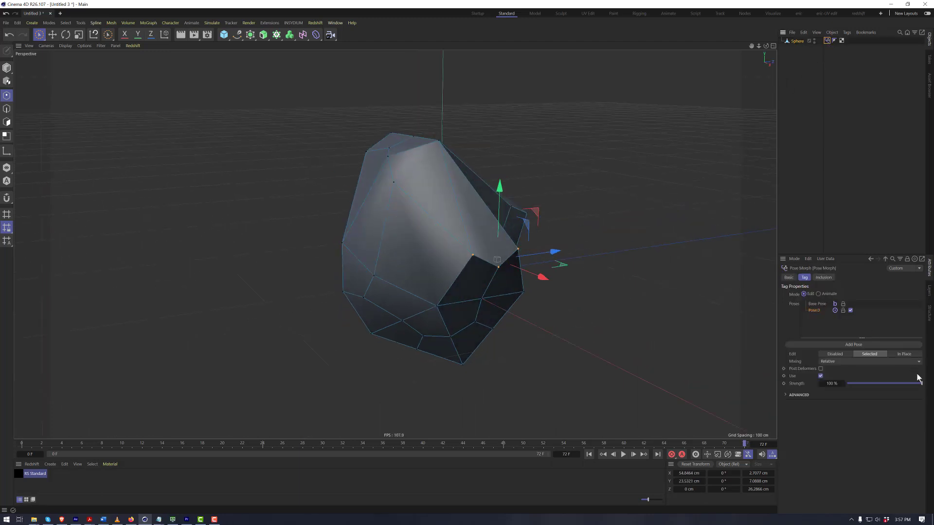
pyautogui.moveTo(920, 383)
pyautogui.mouseDown()
pyautogui.moveTo(816, 389)
pyautogui.moveTo(926, 396)
pyautogui.moveTo(842, 381)
pyautogui.moveTo(926, 396)
pyautogui.mouseUp()
pyautogui.click(833, 294)
# Add a Vibrate animation tag to the sphere and play the animation.
pyautogui.rightClick(793, 42)
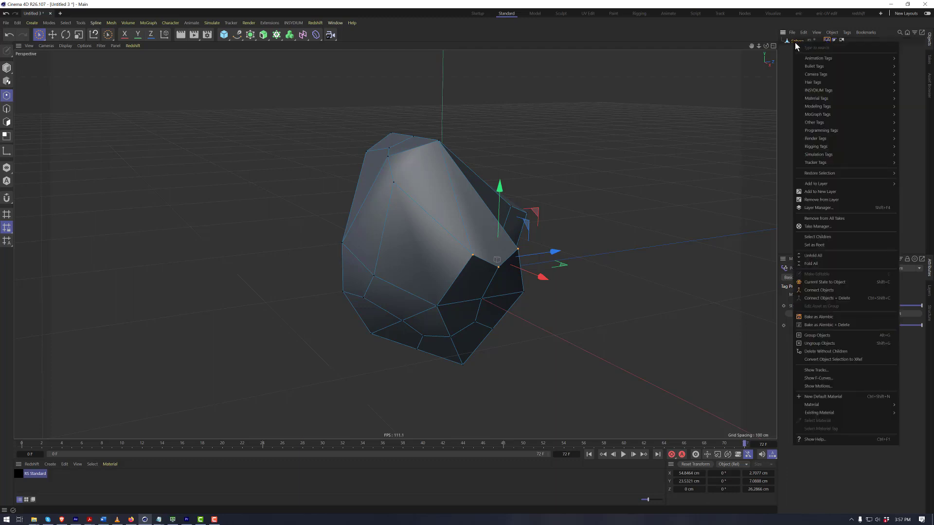
pyautogui.moveTo(810, 59)
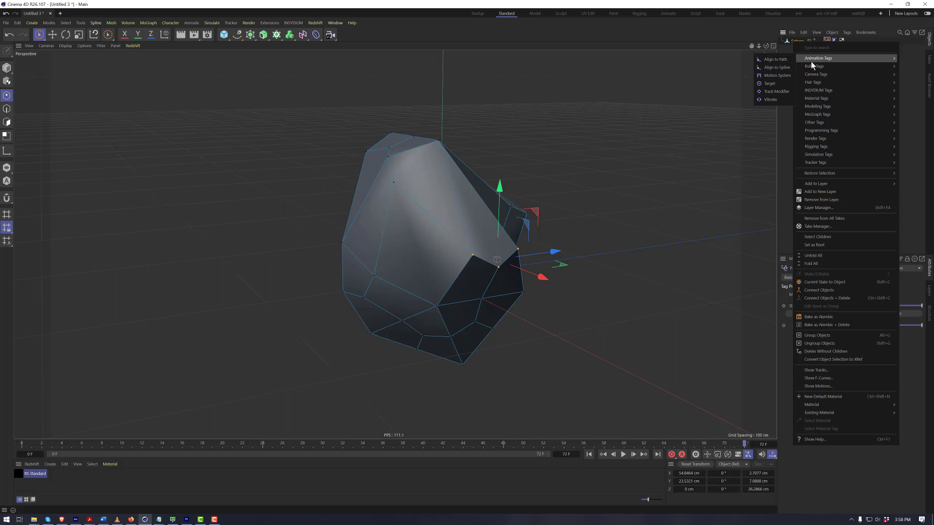
pyautogui.click(781, 98)
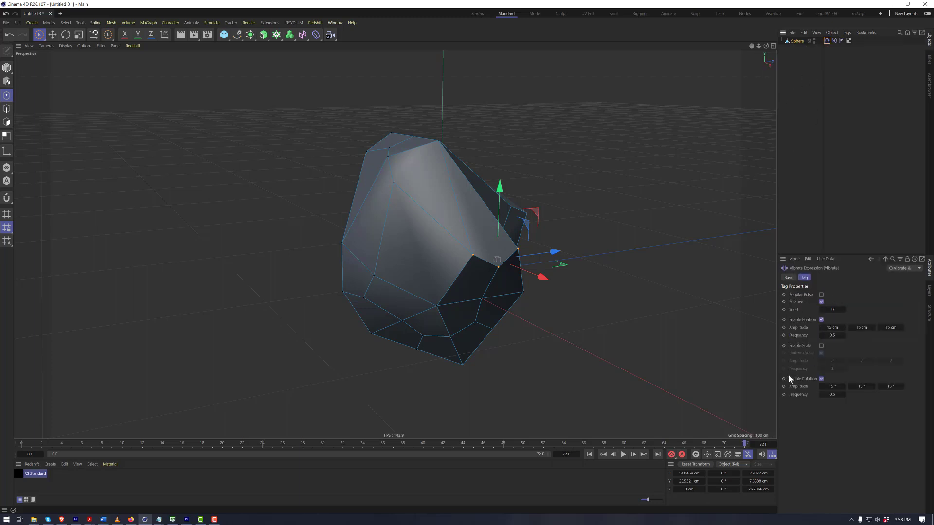
pyautogui.click(623, 454)
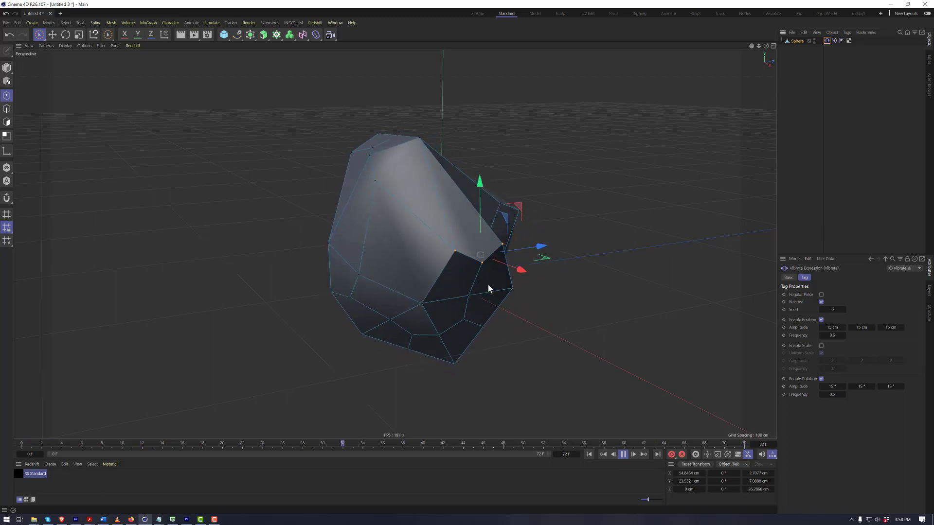
# Set the Vibrate tag's position frequency to 5 and its position amplitude to 150 cm on all three axes.
pyautogui.click(833, 336)
pyautogui.write('5')
pyautogui.press('Return')
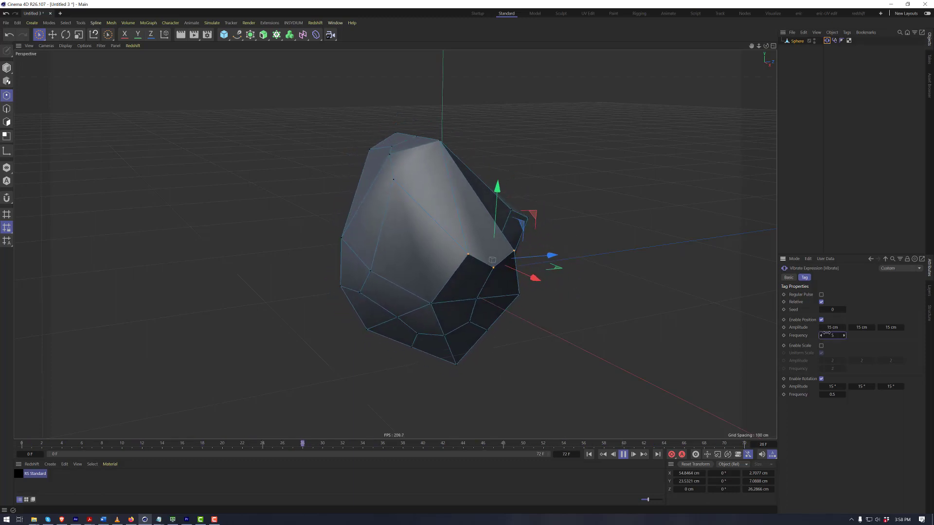
pyautogui.click(830, 327)
pyautogui.press('Tab')
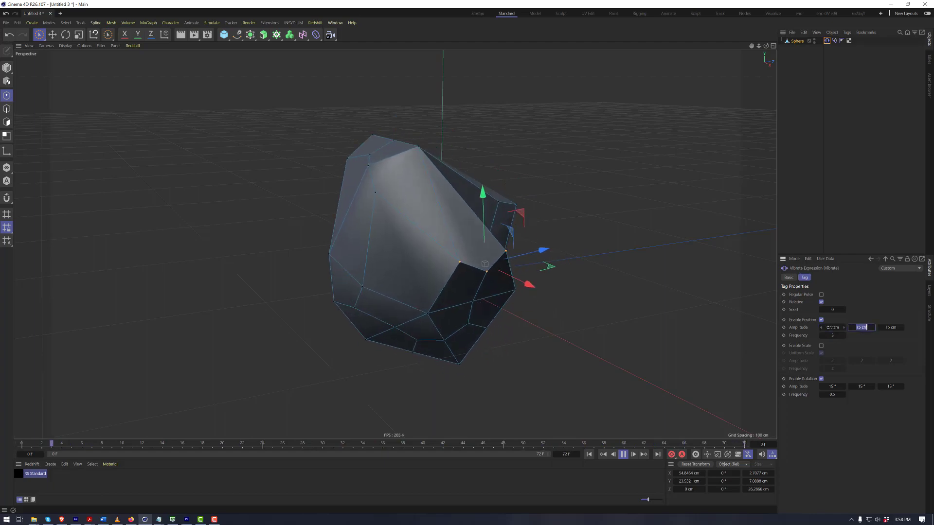
pyautogui.write('150')
pyautogui.press('Tab')
pyautogui.write('150')
pyautogui.press('Return')
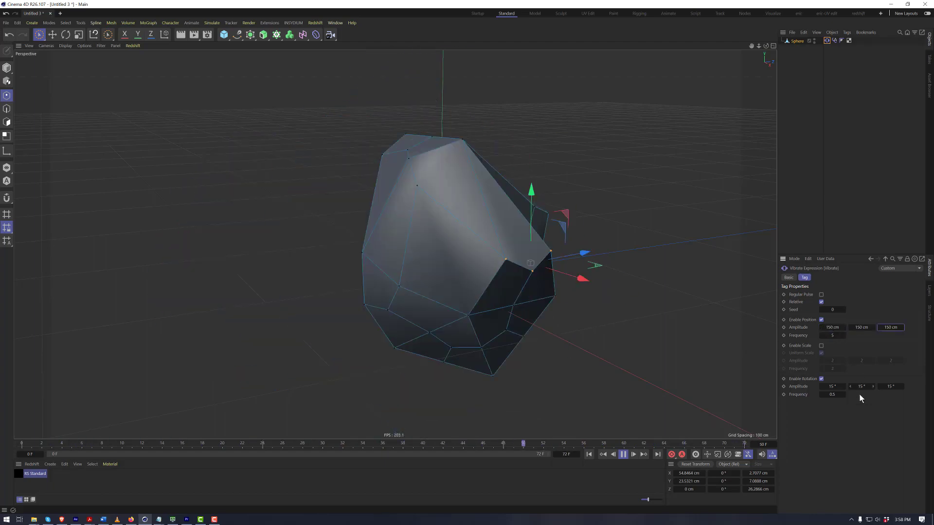
# Set the Vibrate tag's position frequency to 0.1.
pyautogui.click(833, 336)
pyautogui.write('0.1')
pyautogui.press('Return')
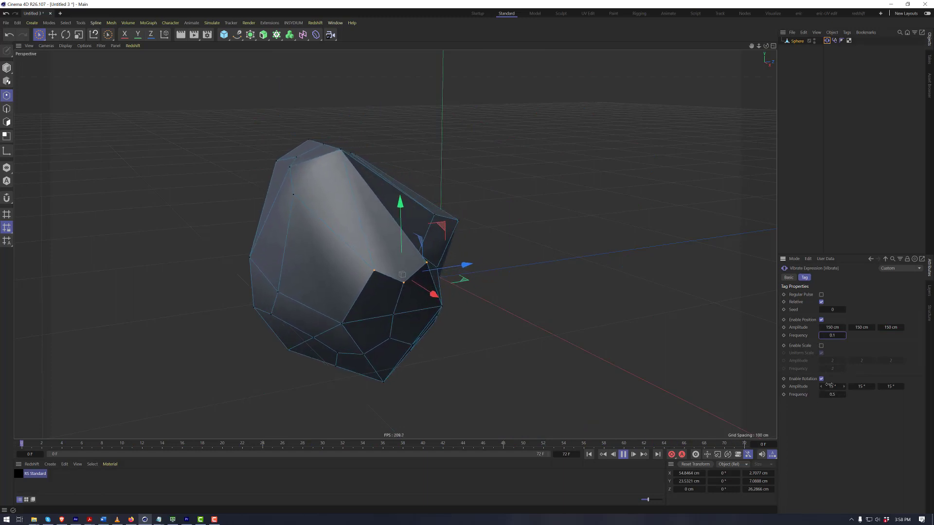
# Toggle the Vibrate tag's rotation off and back on, and disable its position vibration to preview rotation alone.
pyautogui.click(822, 379)
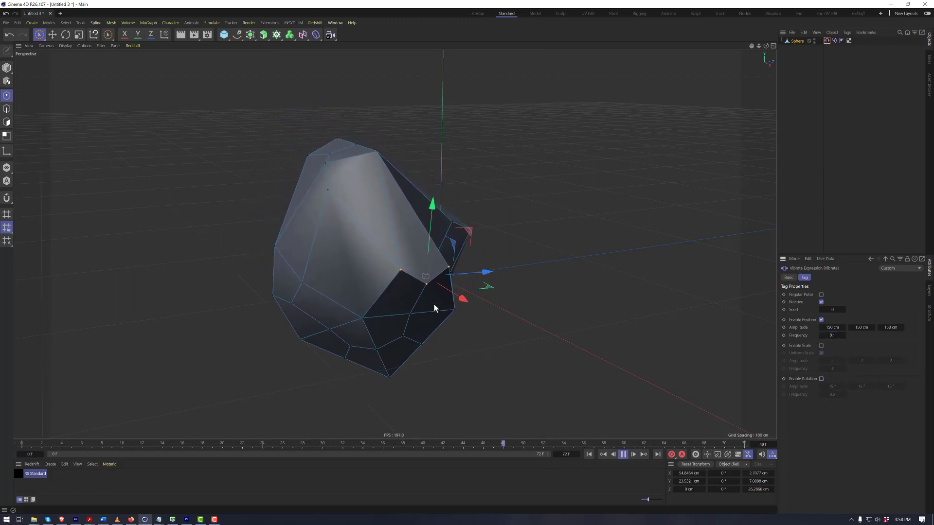
pyautogui.click(822, 378)
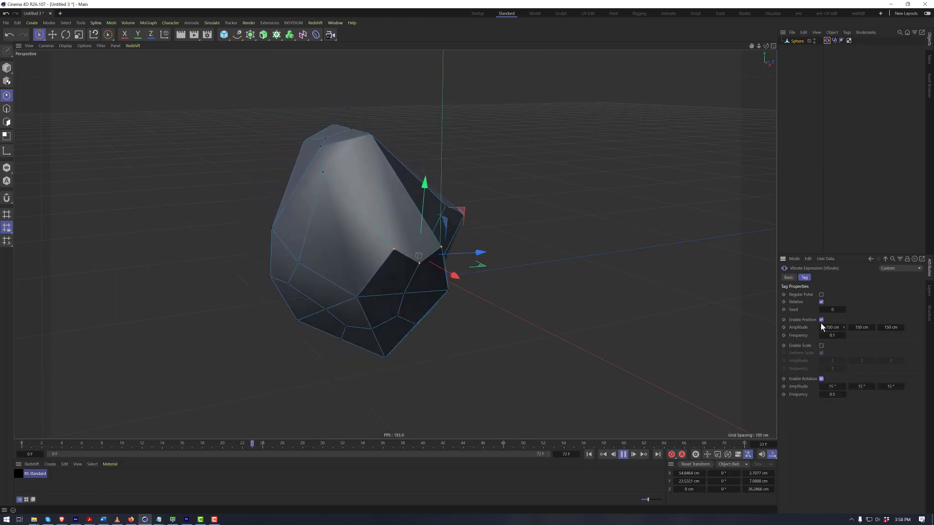
pyautogui.click(822, 321)
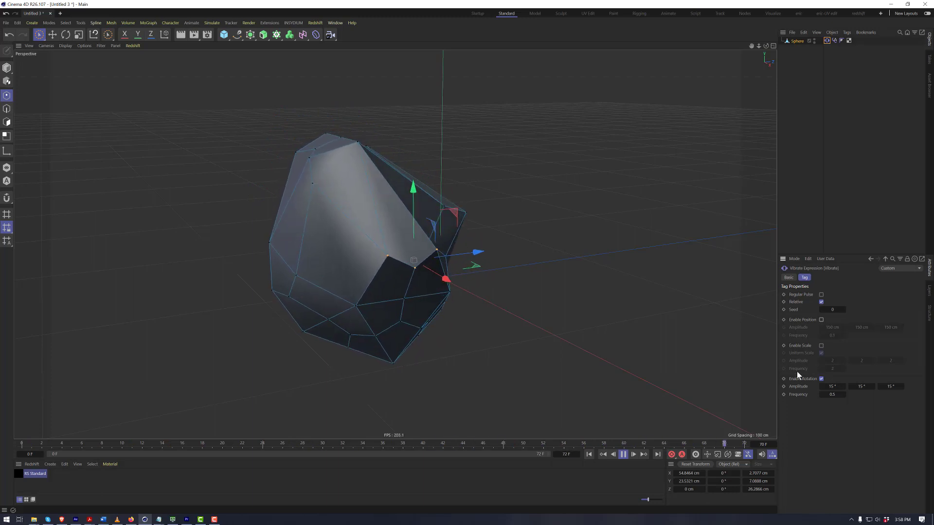
pyautogui.keyDown('alt'); pyautogui.moveTo(395, 268); pyautogui.dragTo(347, 261); pyautogui.keyUp('alt')
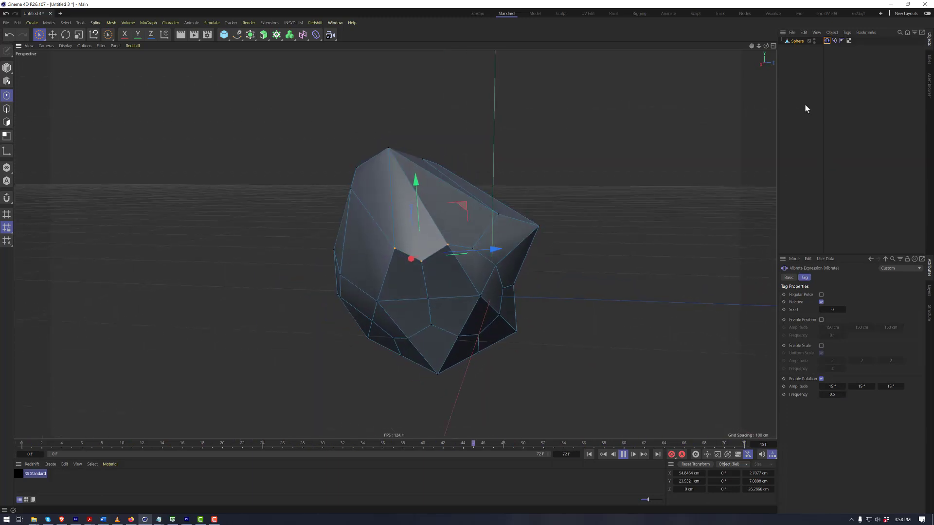
pyautogui.rightClick(801, 41)
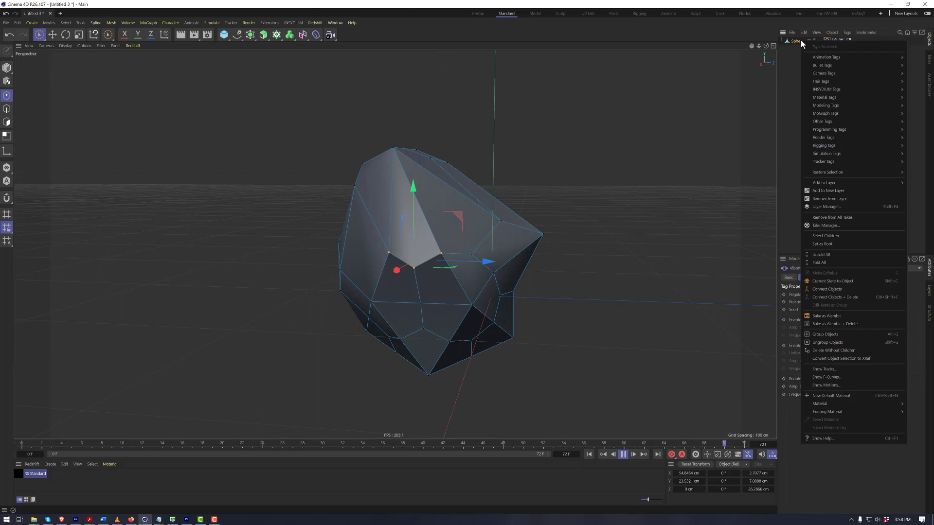
pyautogui.moveTo(855, 143)
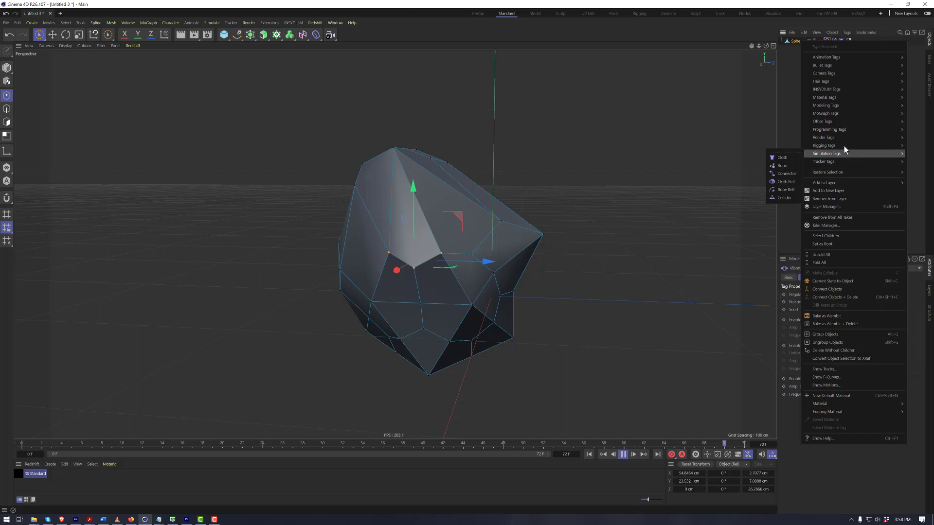
pyautogui.moveTo(847, 65)
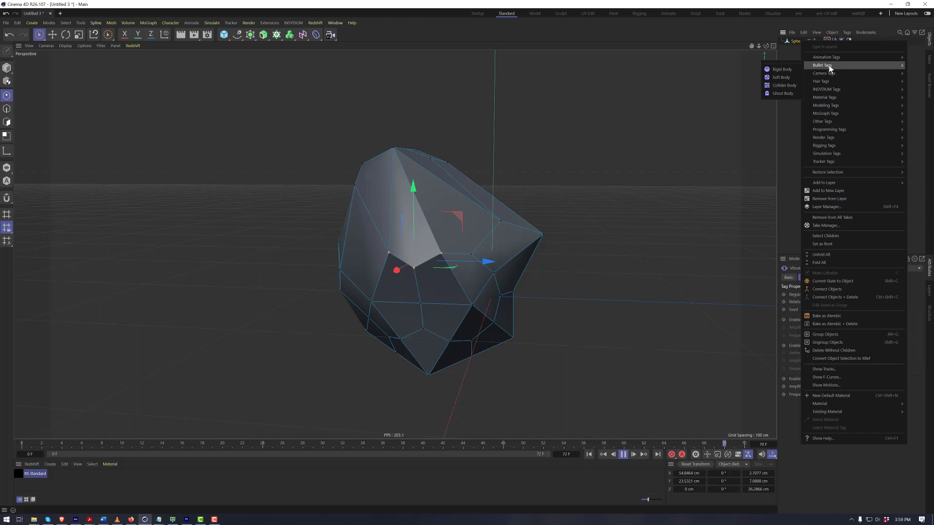
pyautogui.moveTo(835, 110)
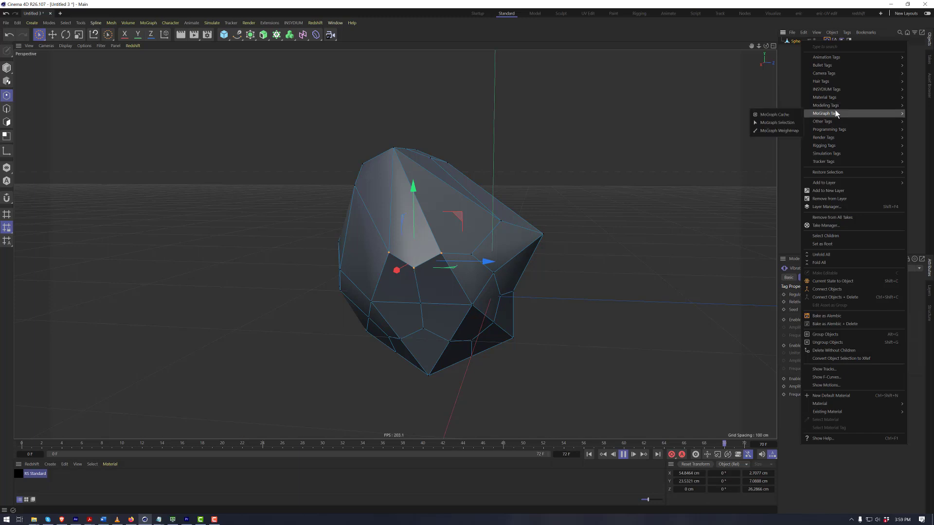
pyautogui.moveTo(833, 130)
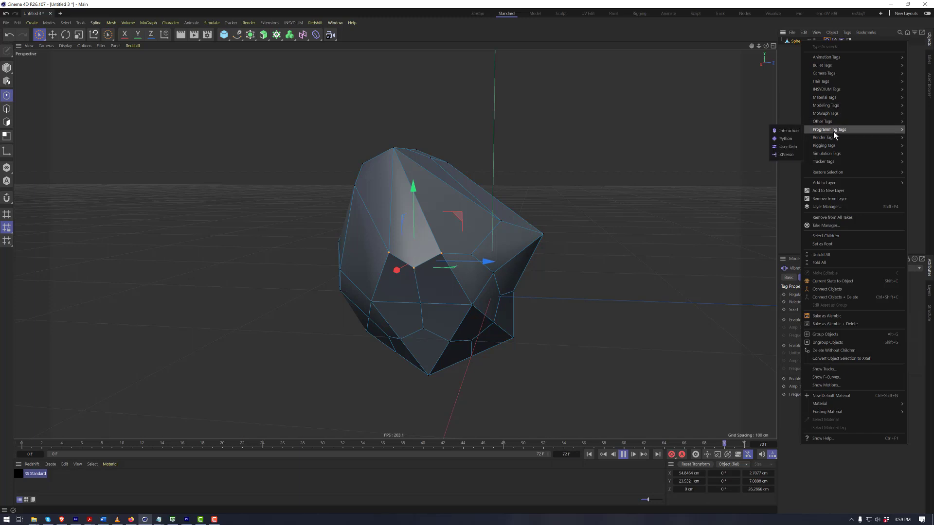